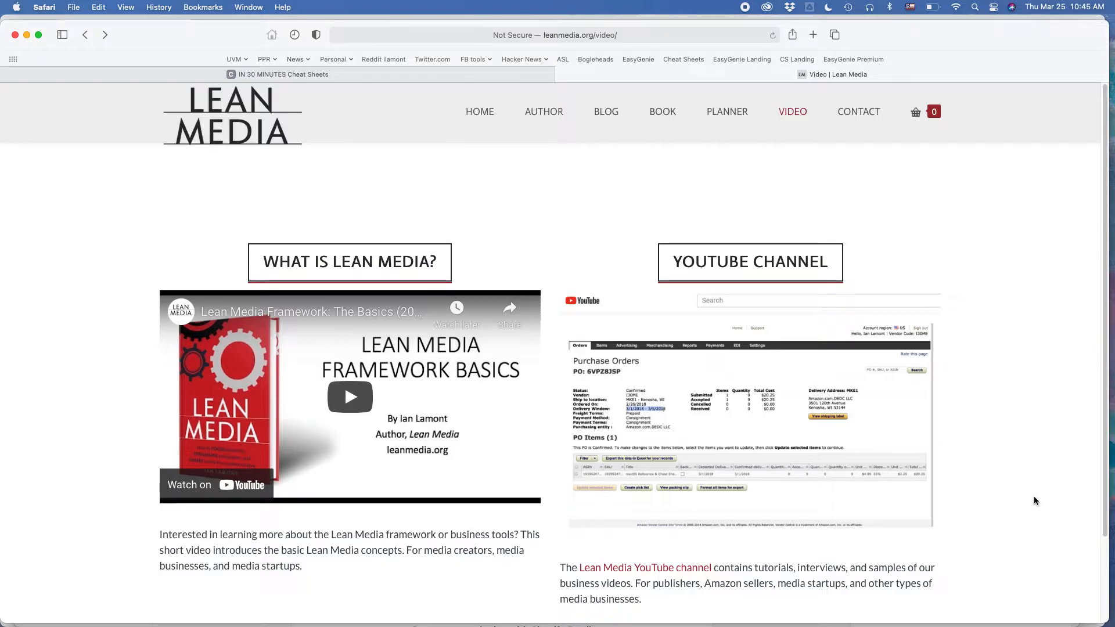
Switch to the Shopify admin in Firefox and go to the saved packages in the Shipping and delivery settings.
{"action": "key", "text": "super+Tab"}
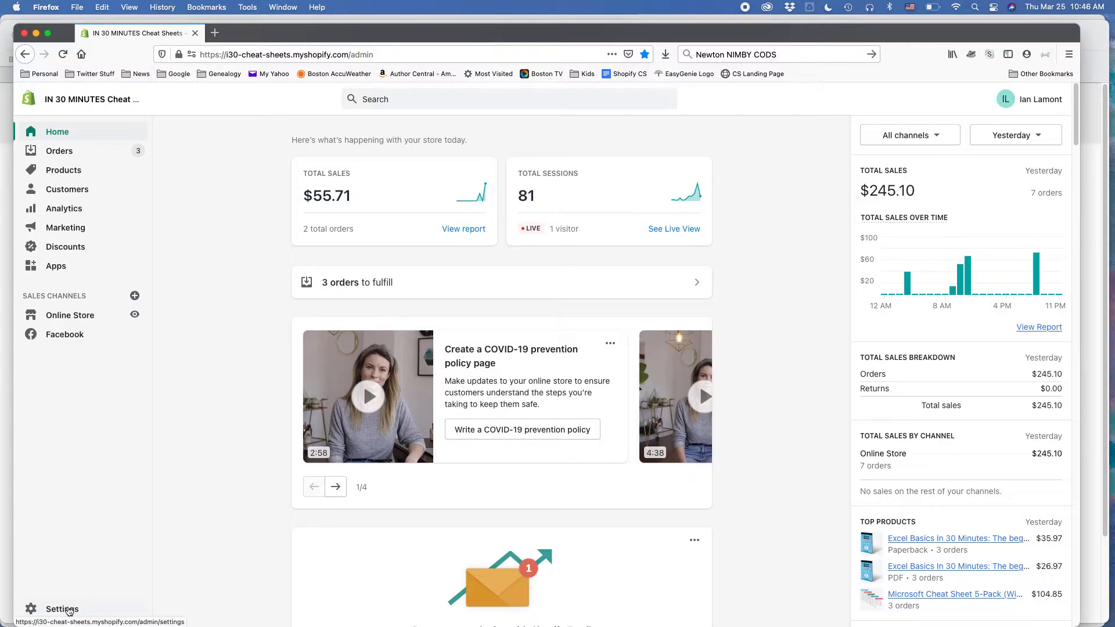
{"action": "left_click", "coordinate": [75, 610]}
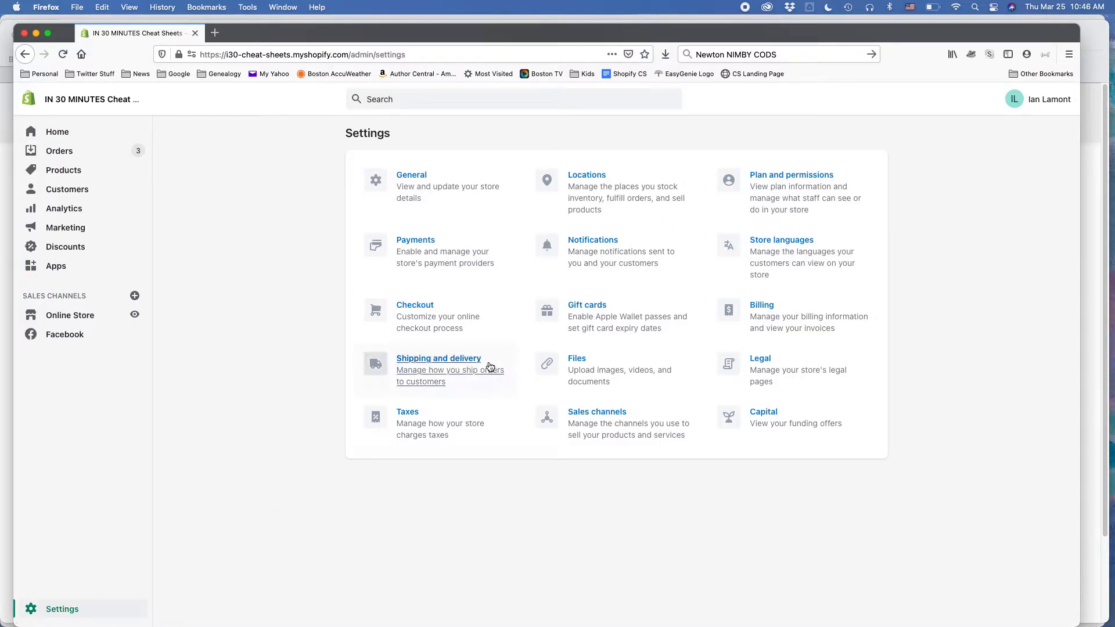
{"action": "left_click", "coordinate": [469, 365]}
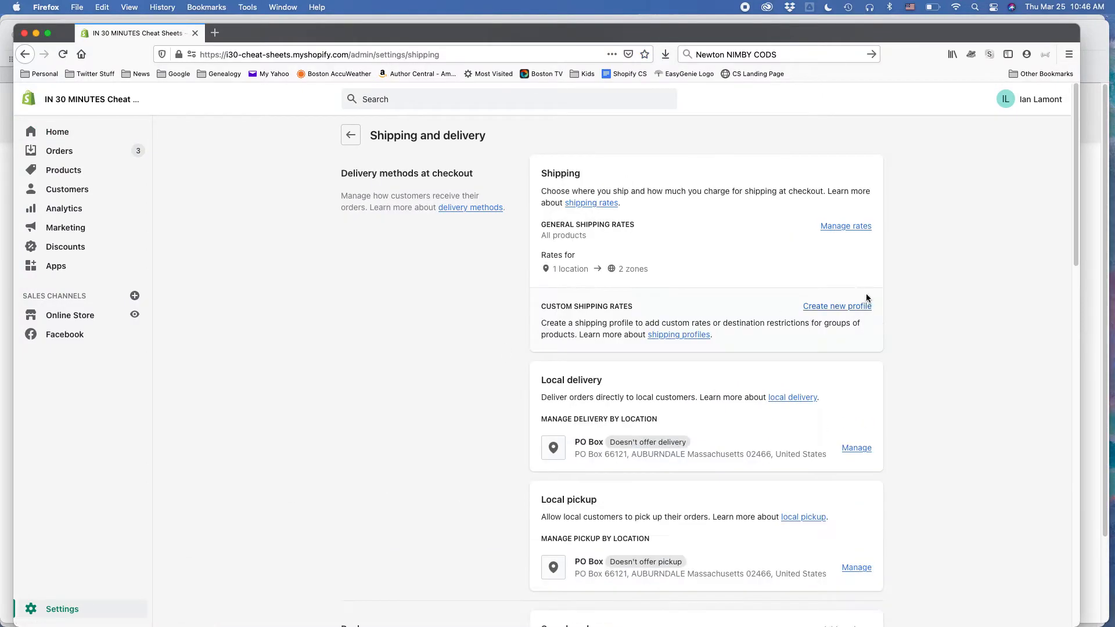
{"action": "scroll", "coordinate": [966, 203], "scroll_direction": "down", "scroll_amount": 2}
{"action": "scroll", "coordinate": [967, 204], "scroll_direction": "down", "scroll_amount": 5}
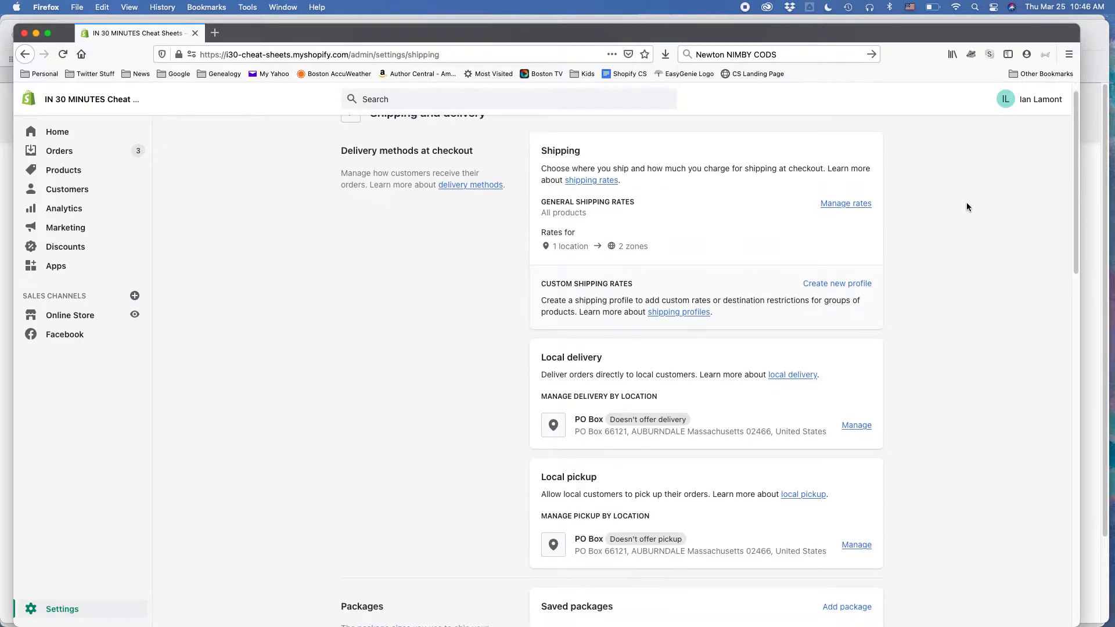
{"action": "scroll", "coordinate": [967, 207], "scroll_direction": "down", "scroll_amount": 10}
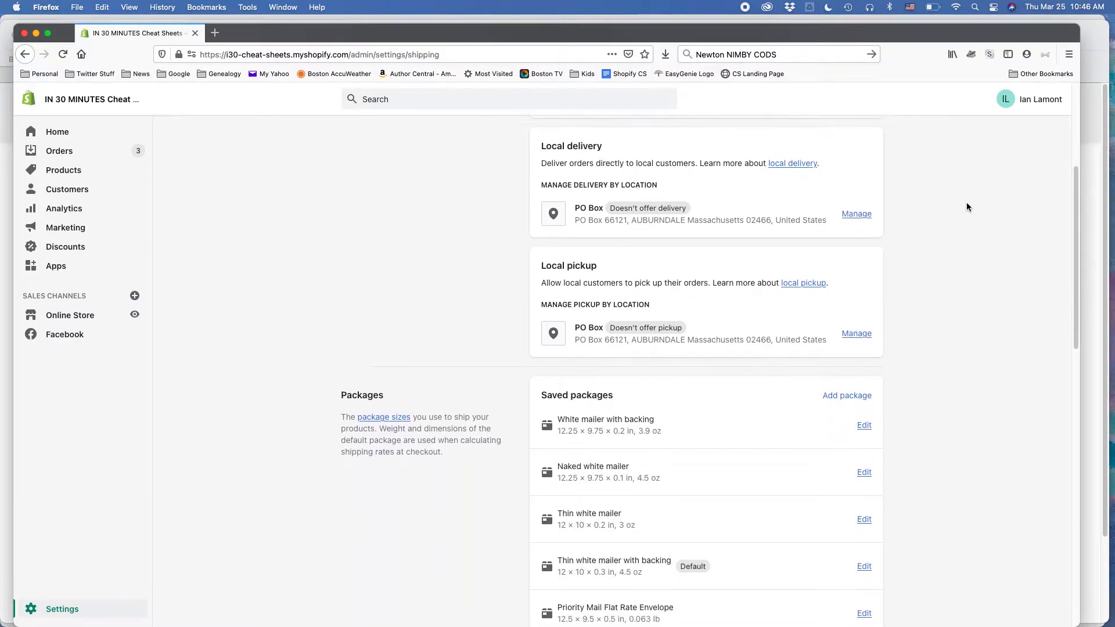
{"action": "scroll", "coordinate": [966, 207], "scroll_direction": "down", "scroll_amount": 1}
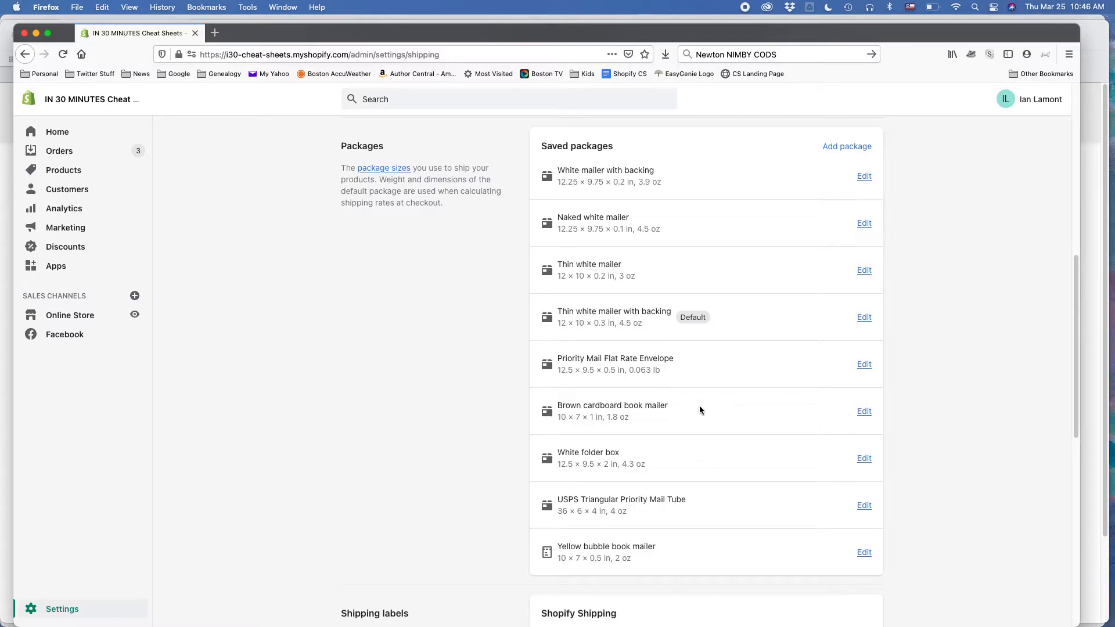
Start a new custom package of type Soft package/satchel with its dimensions in inches.
{"action": "left_click", "coordinate": [839, 148]}
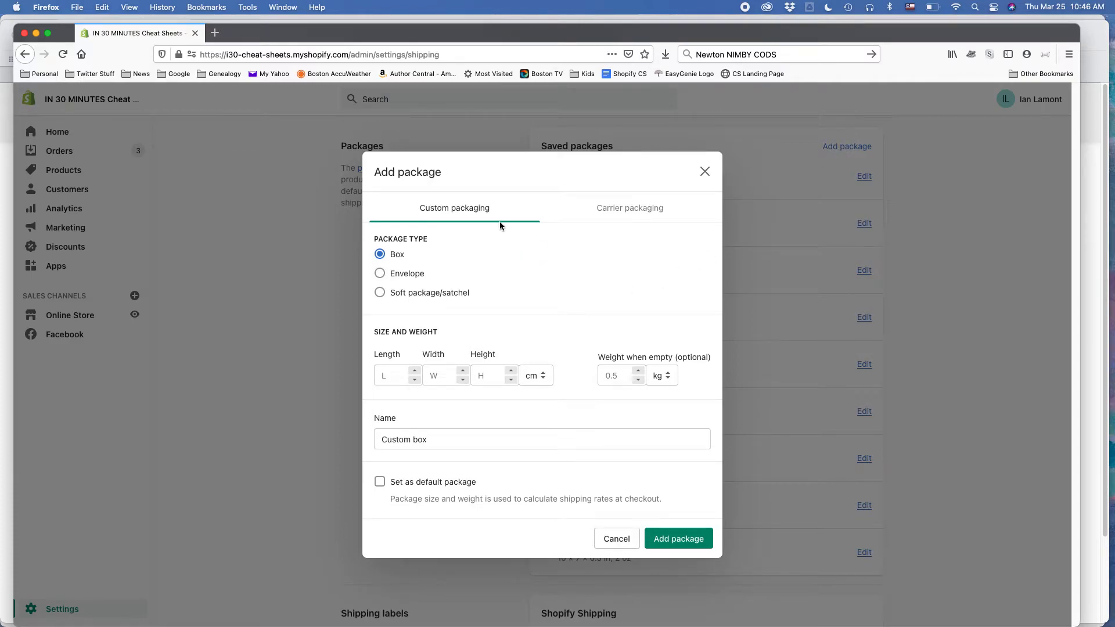
{"action": "left_click", "coordinate": [380, 297]}
{"action": "left_click", "coordinate": [388, 375]}
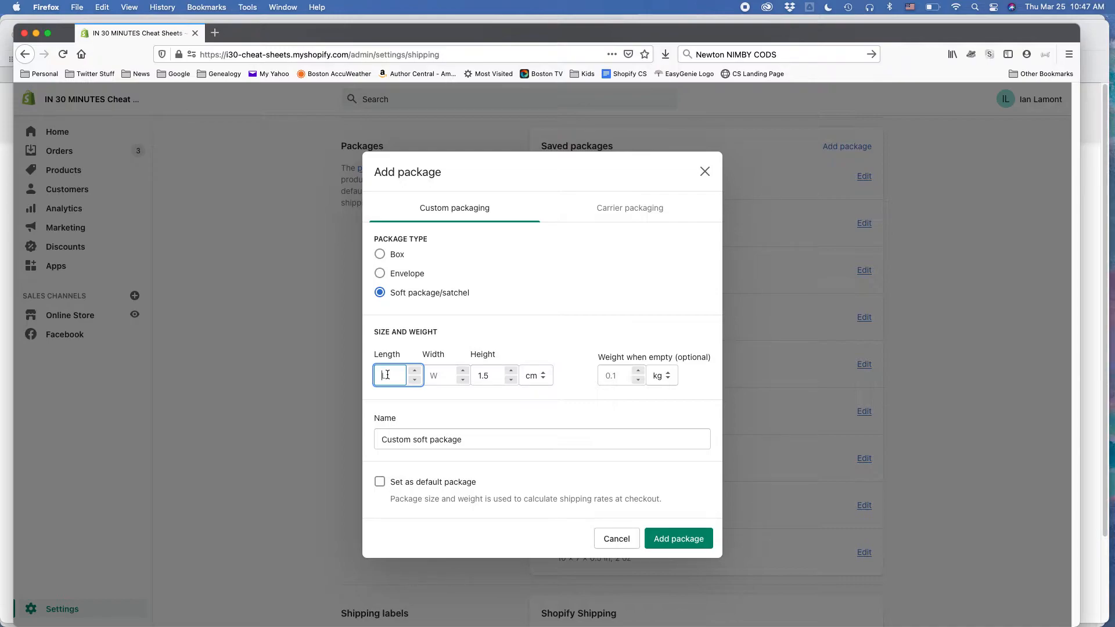
{"action": "left_click", "coordinate": [544, 380]}
{"action": "left_click", "coordinate": [543, 388]}
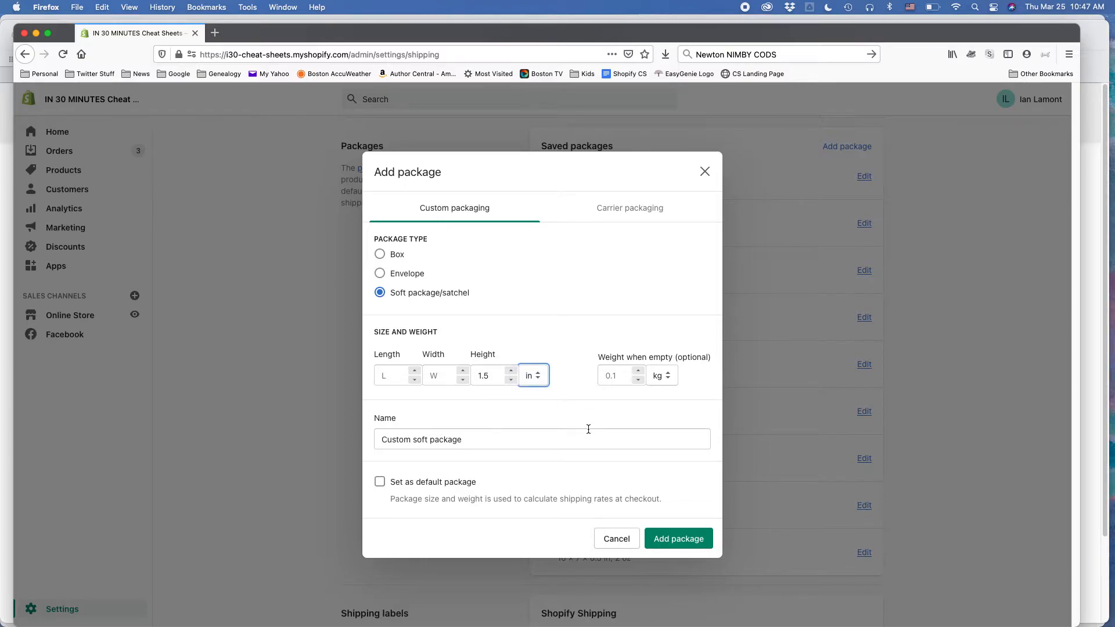
Set the package's length to 10, width to 10 and height to 5 inches.
{"action": "left_click", "coordinate": [387, 375]}
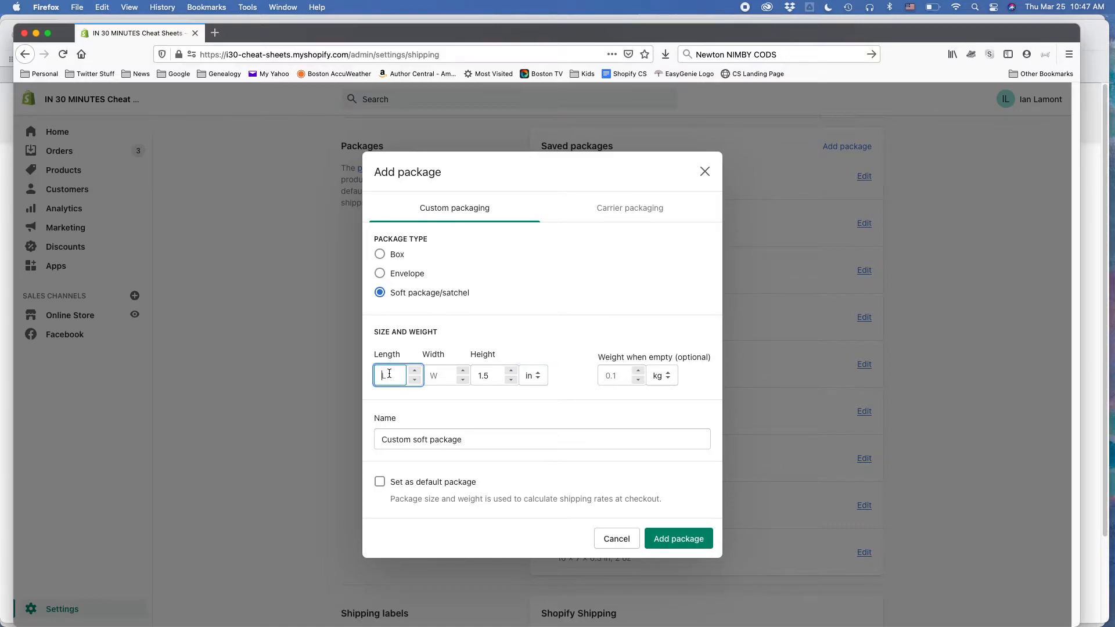
{"action": "type", "text": "10"}
{"action": "key", "text": "Tab"}
{"action": "type", "text": "10"}
{"action": "key", "text": "Tab"}
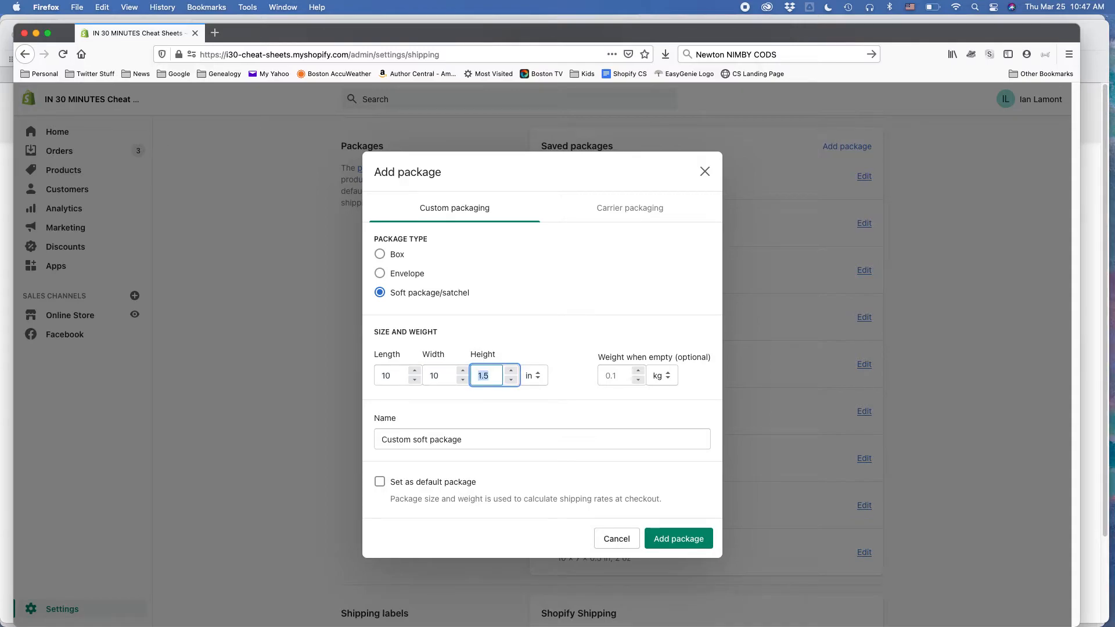
{"action": "type", "text": "5"}
Set the package's empty weight to 1 oz.
{"action": "left_click", "coordinate": [670, 376]}
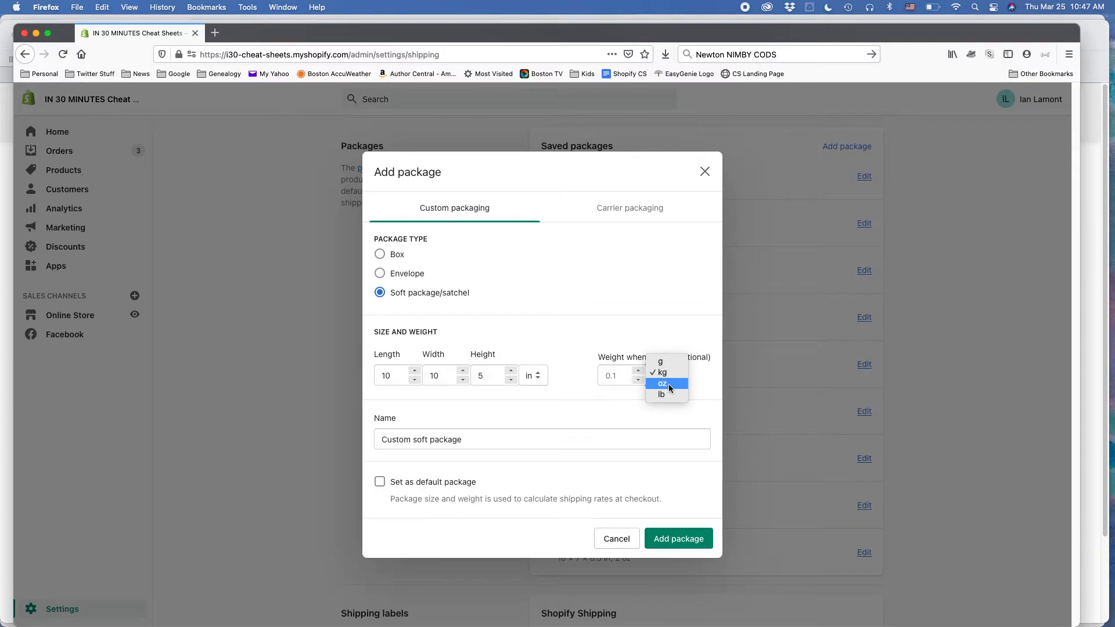
{"action": "left_click", "coordinate": [668, 384]}
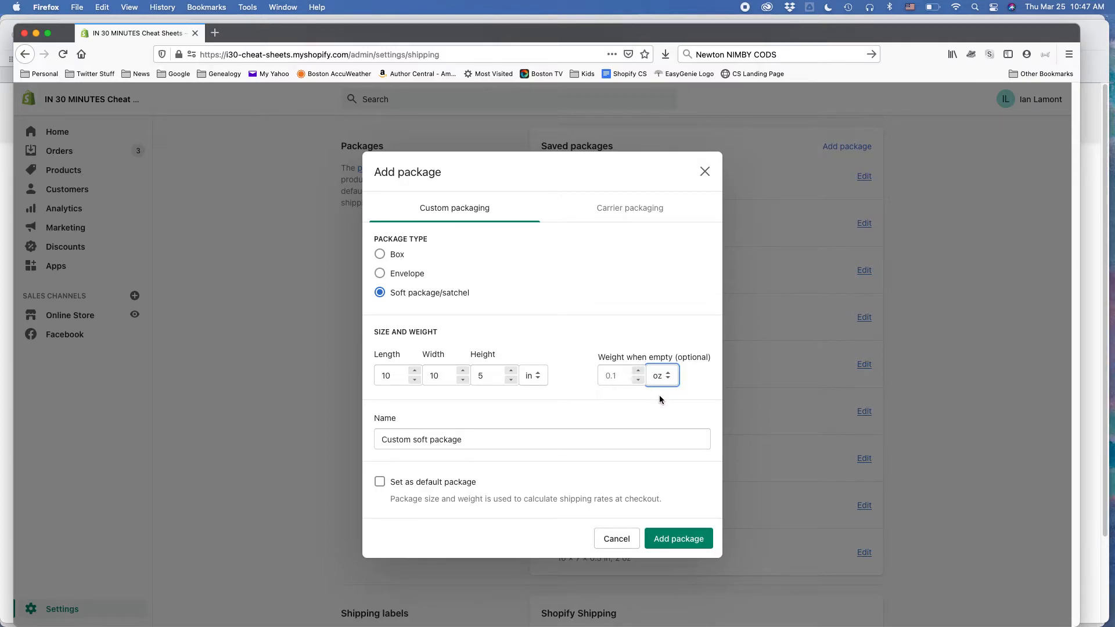
{"action": "left_click", "coordinate": [613, 377]}
{"action": "type", "text": "1"}
{"action": "left_click", "coordinate": [620, 404]}
Name the package "T shirt bag 1 ounce" and add it to the saved packages.
{"action": "triple_click", "coordinate": [439, 443]}
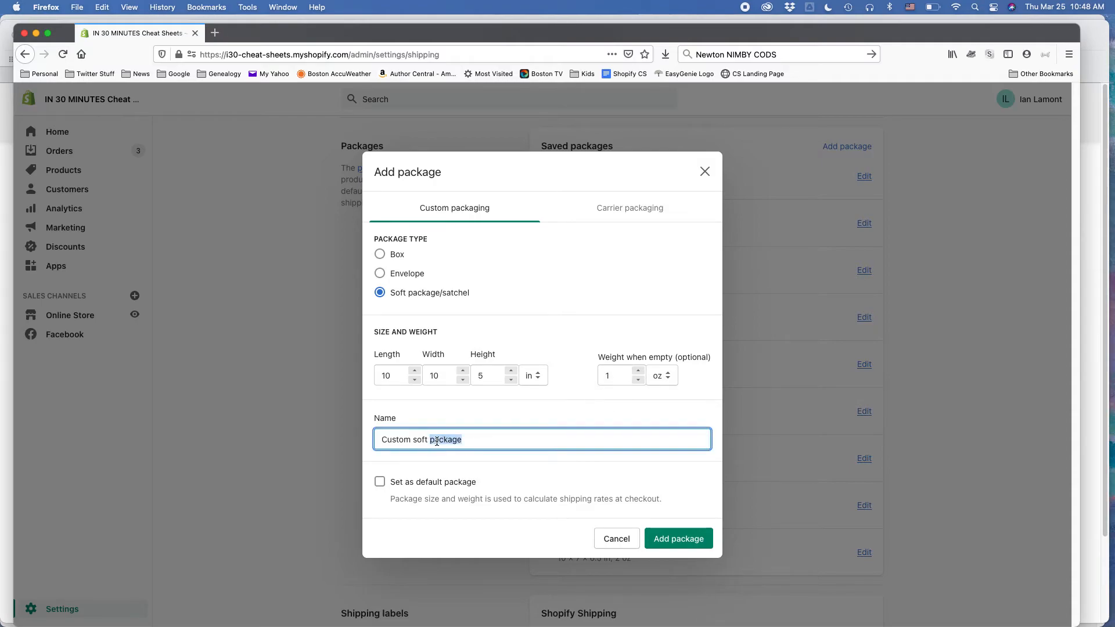
{"action": "type", "text": "T shirt"}
{"action": "type", "text": "g 1 ounce"}
{"action": "left_click", "coordinate": [680, 540]}
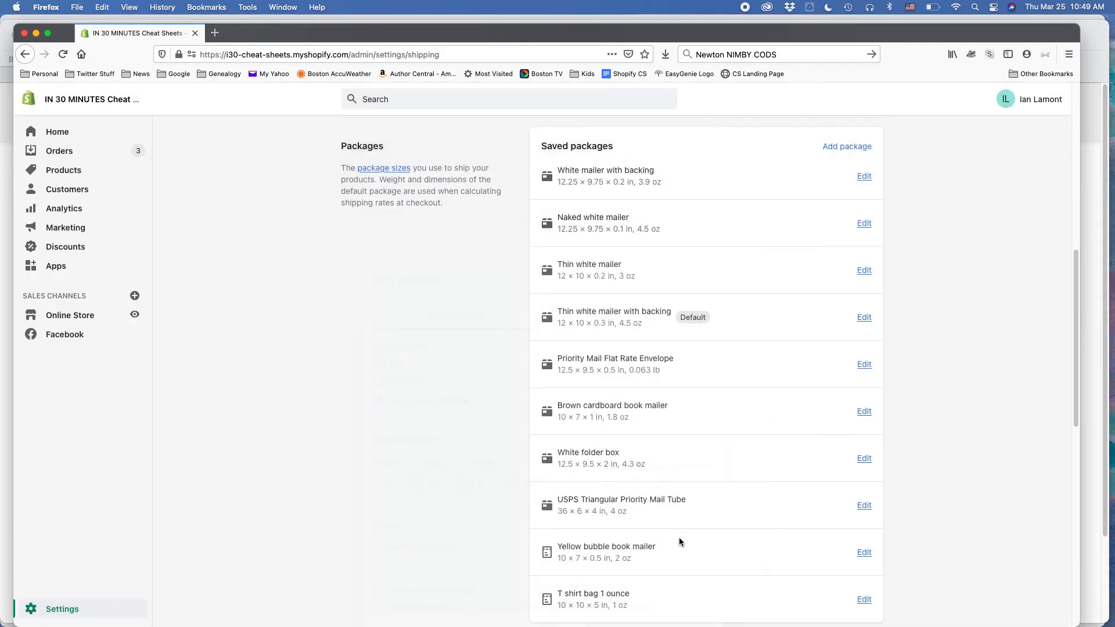
Review the T shirt bag entry among the saved packages and switch back to the Lean Media video page in Safari.
{"action": "scroll", "coordinate": [755, 447], "scroll_direction": "down", "scroll_amount": 5}
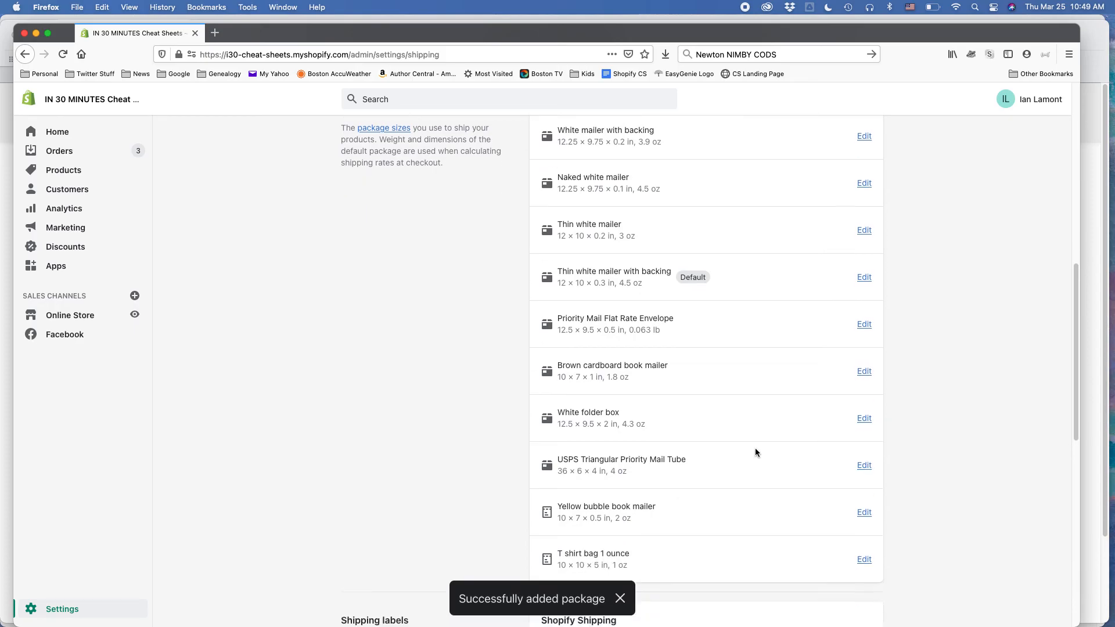
{"action": "scroll", "coordinate": [755, 448], "scroll_direction": "up", "scroll_amount": 2}
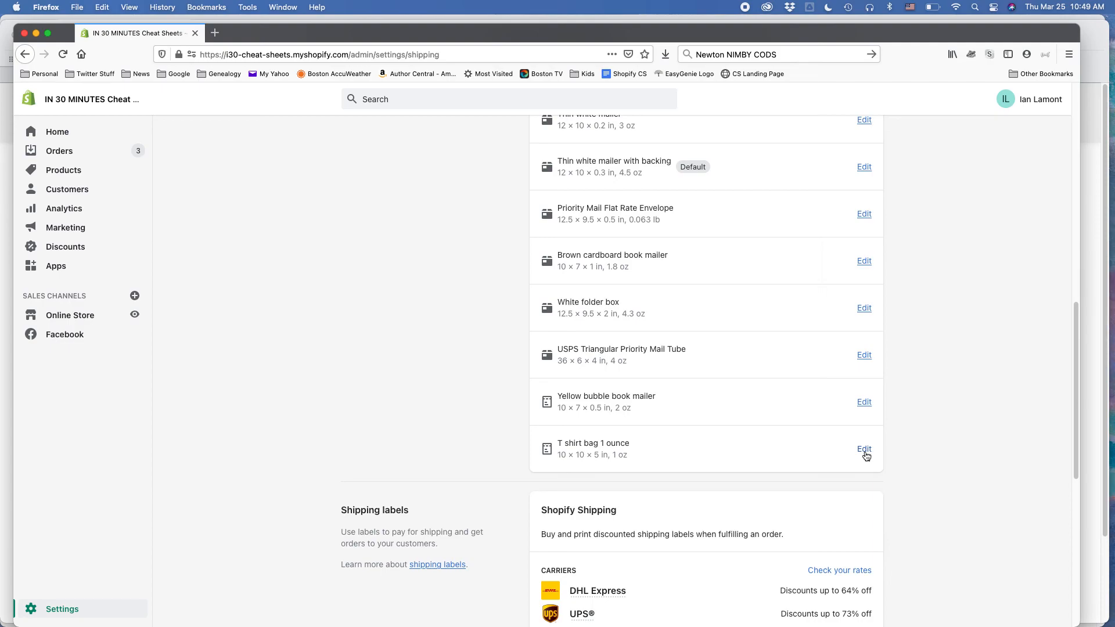
{"action": "key", "text": "super+Tab"}
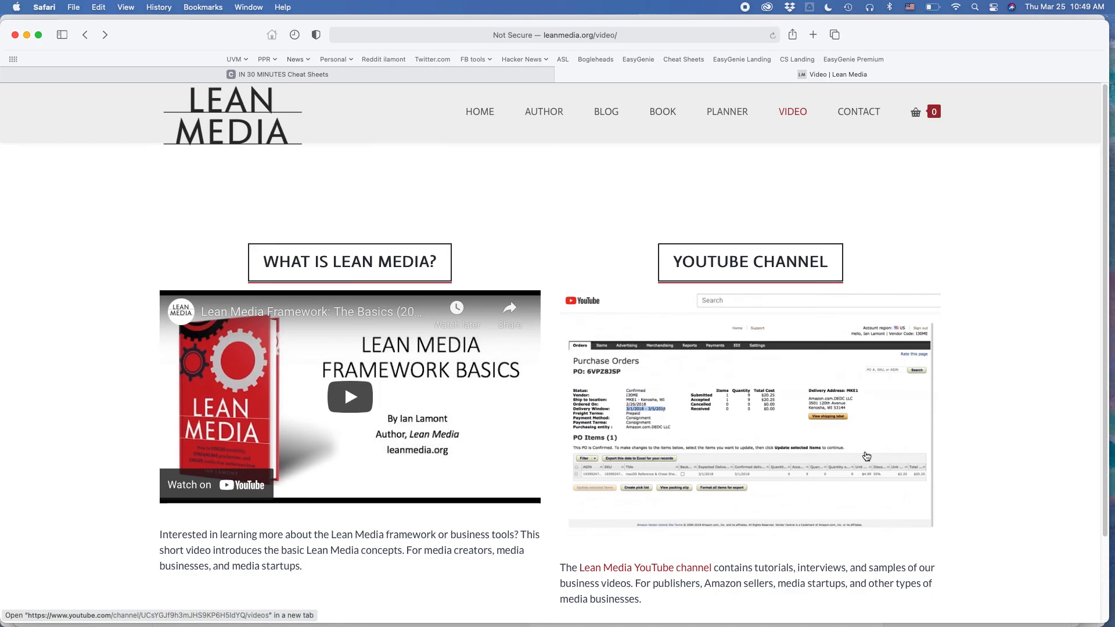